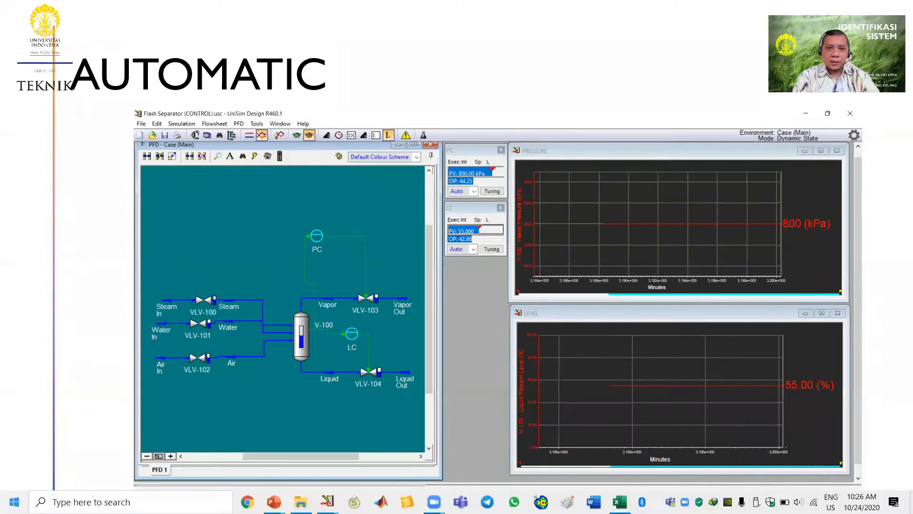
Switch to the Separator DYN.usc case in UniSim Design
left_click(13, 501)
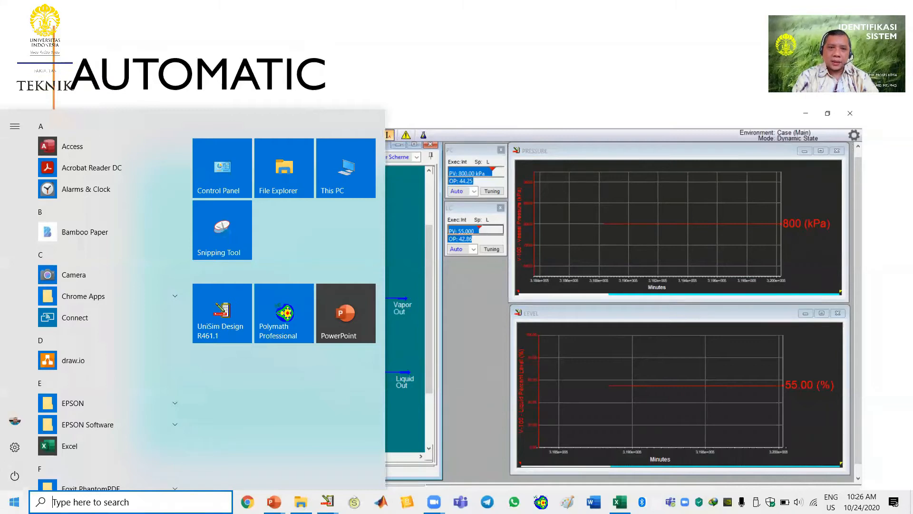
mouse_move(328, 501)
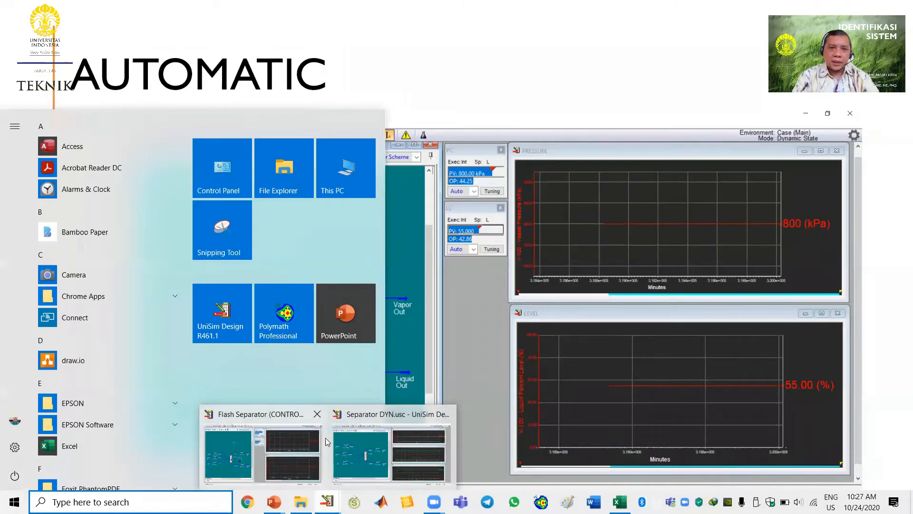
left_click(399, 452)
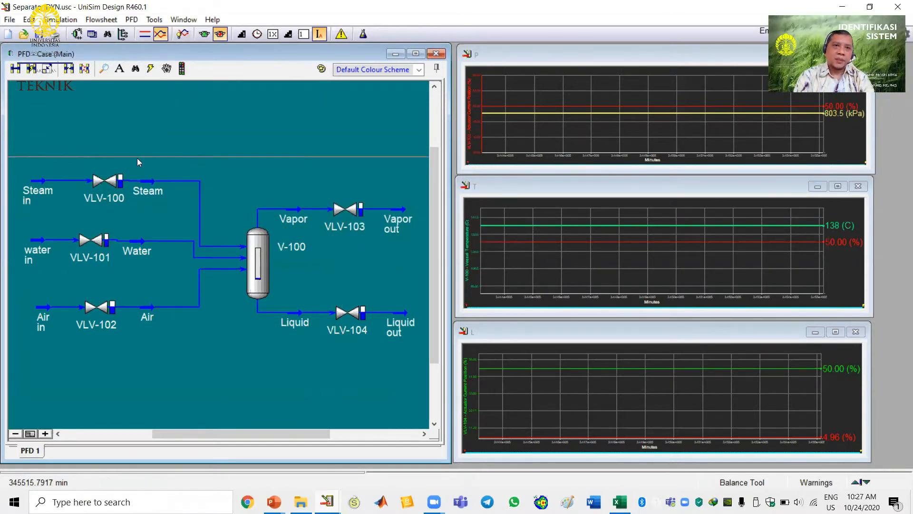
Change the flowsheet's colour scheme to Dynamic P/F Specs
mouse_move(326, 229)
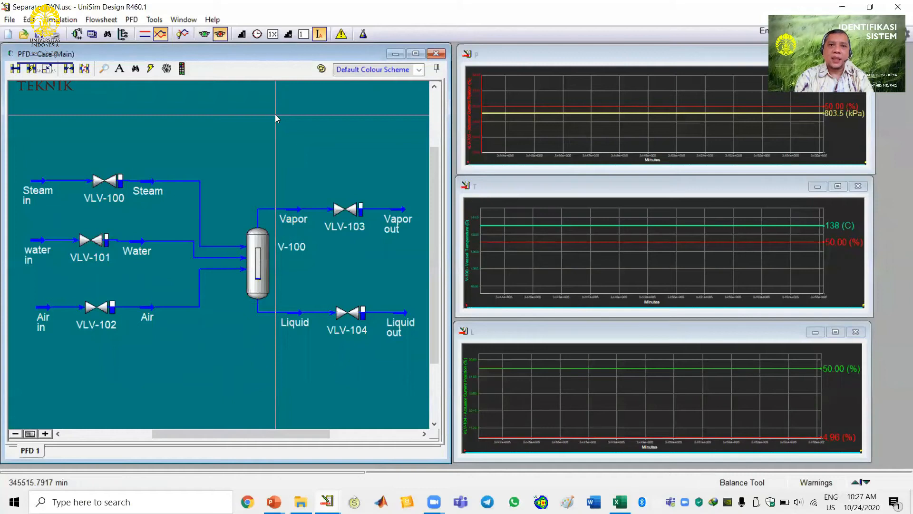
left_click(419, 70)
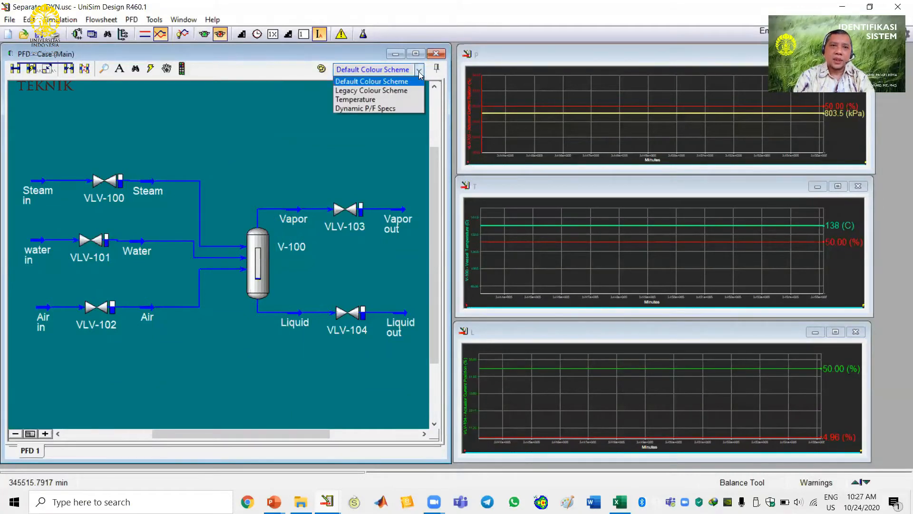
left_click(372, 108)
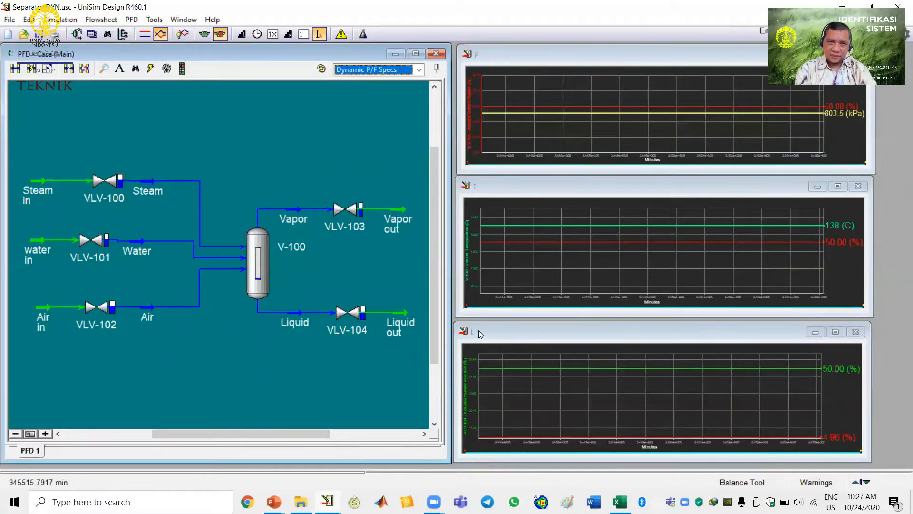
mouse_move(627, 113)
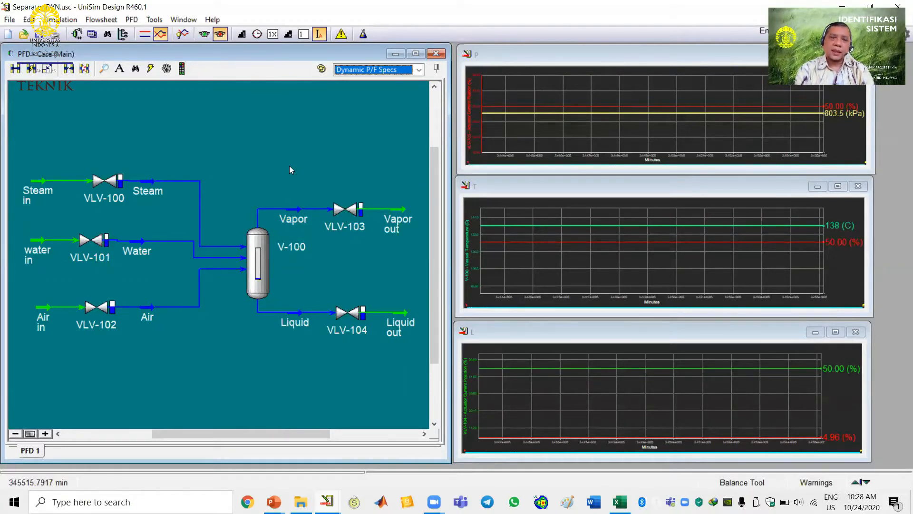
left_click(302, 160)
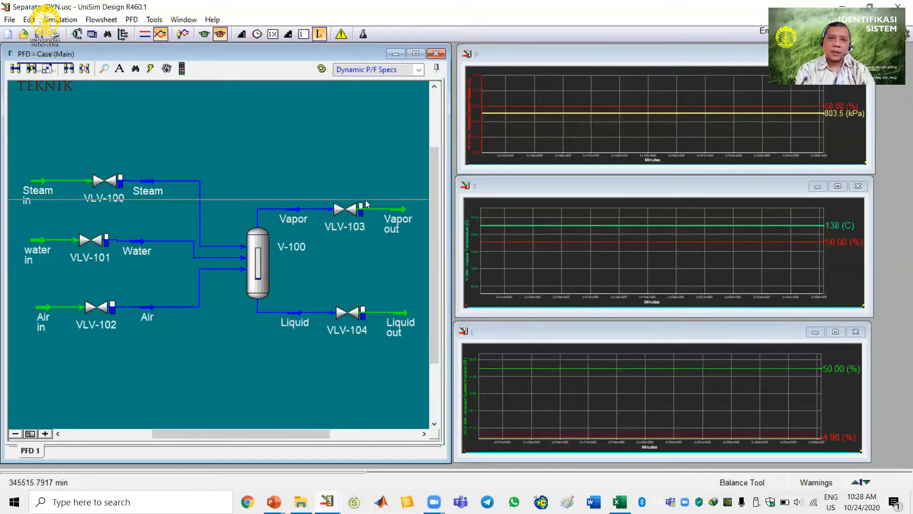
Set the valve opening of VLV-103 on the vapor outlet to 55%, and run the integrator briefly before stopping it
mouse_move(331, 237)
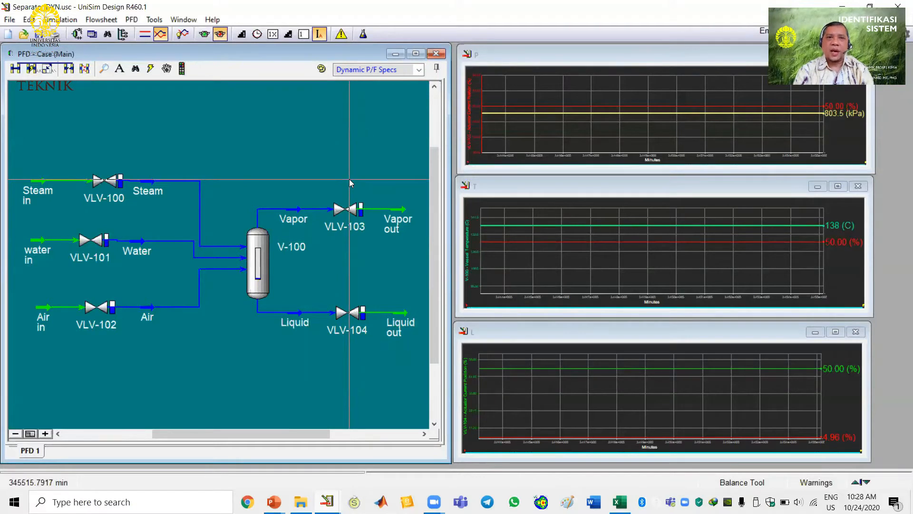
left_click(341, 218)
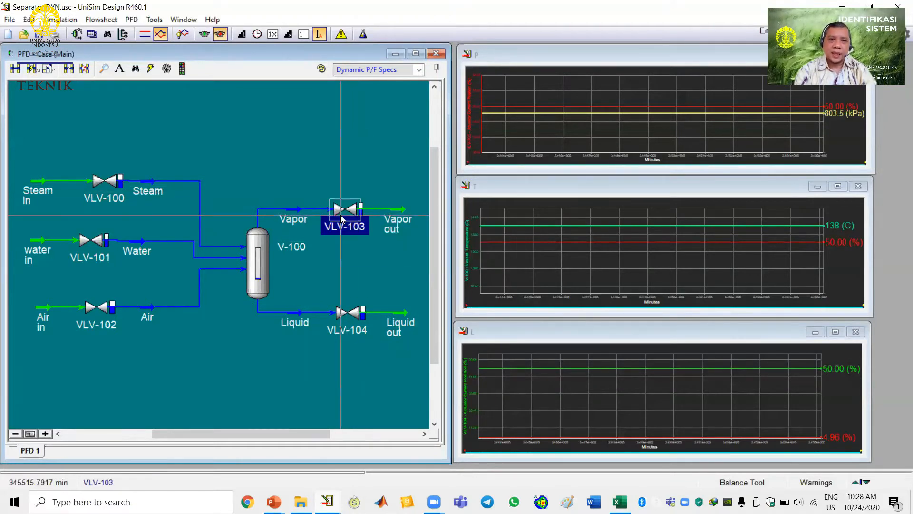
double_click(342, 218)
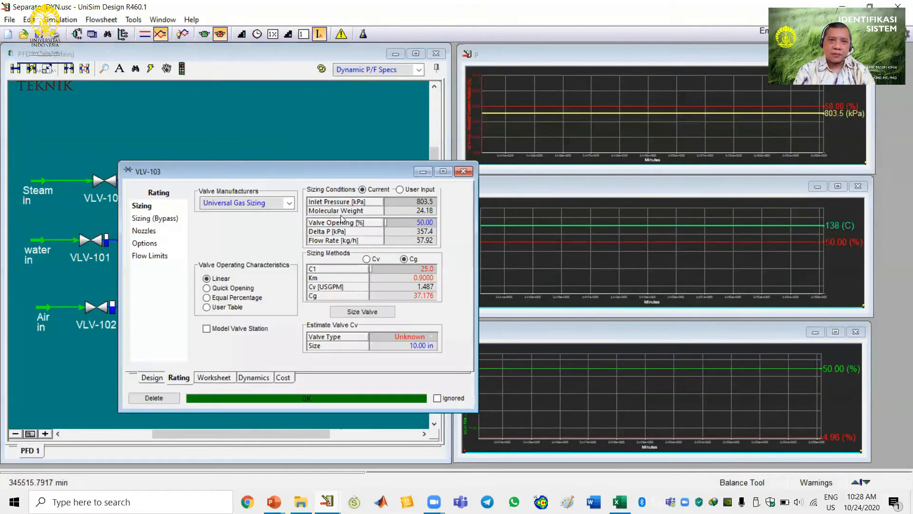
left_click(423, 224)
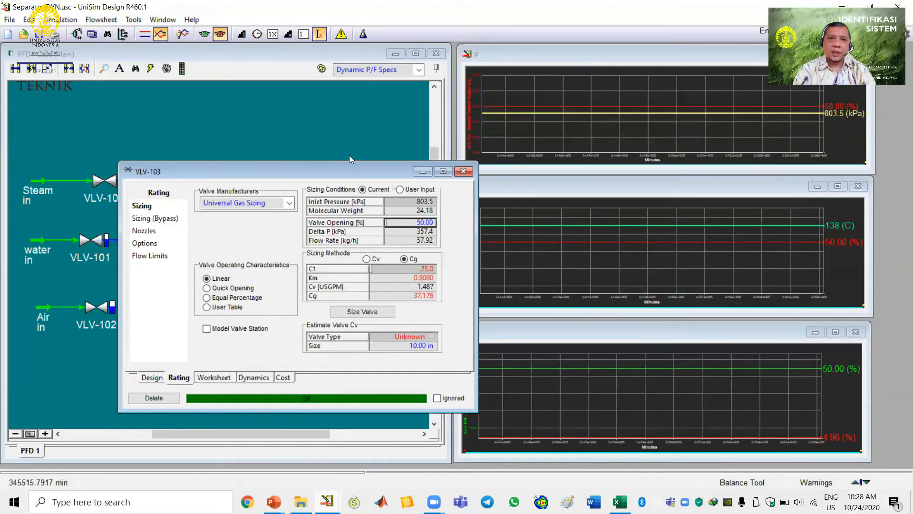
left_click_drag(360, 171, 692, 152)
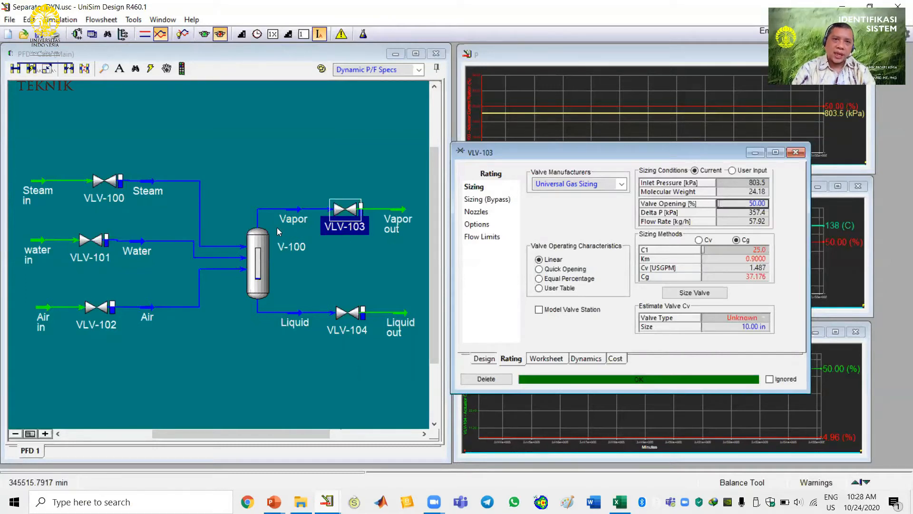
left_click_drag(562, 154, 558, 175)
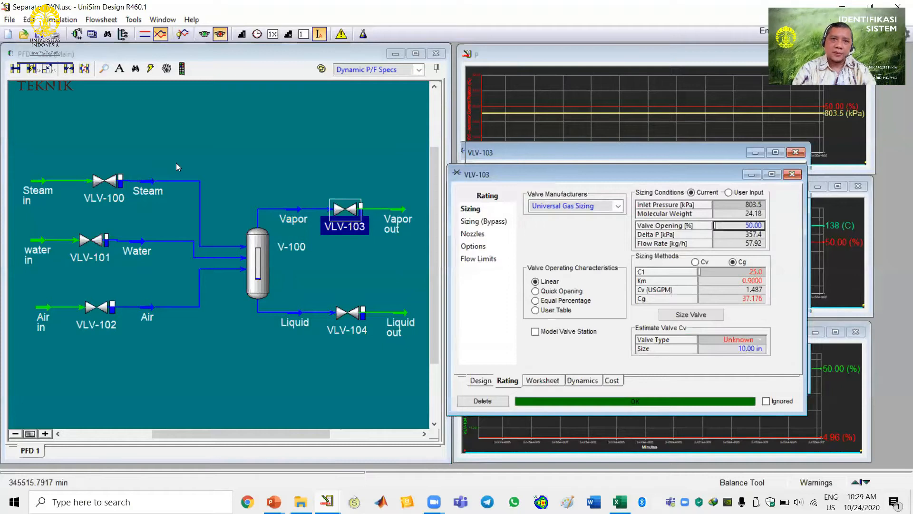
type("55")
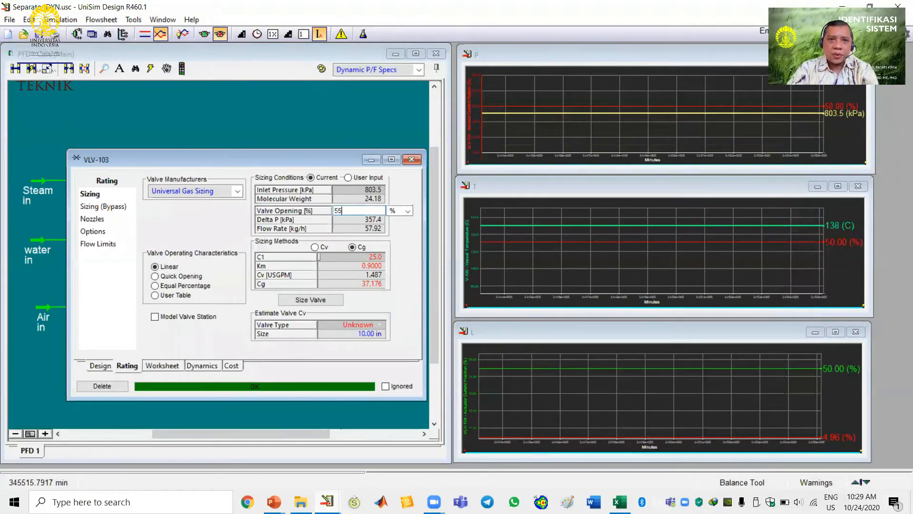
key("Return")
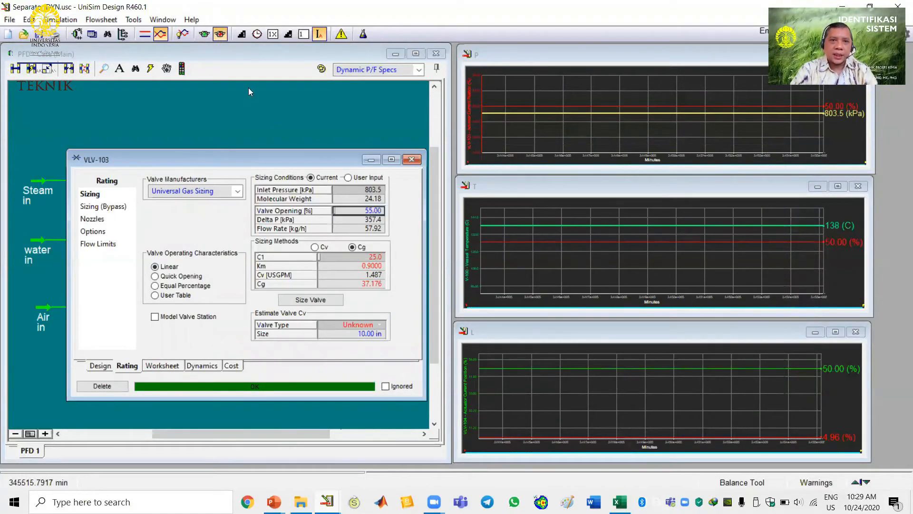
left_click(204, 35)
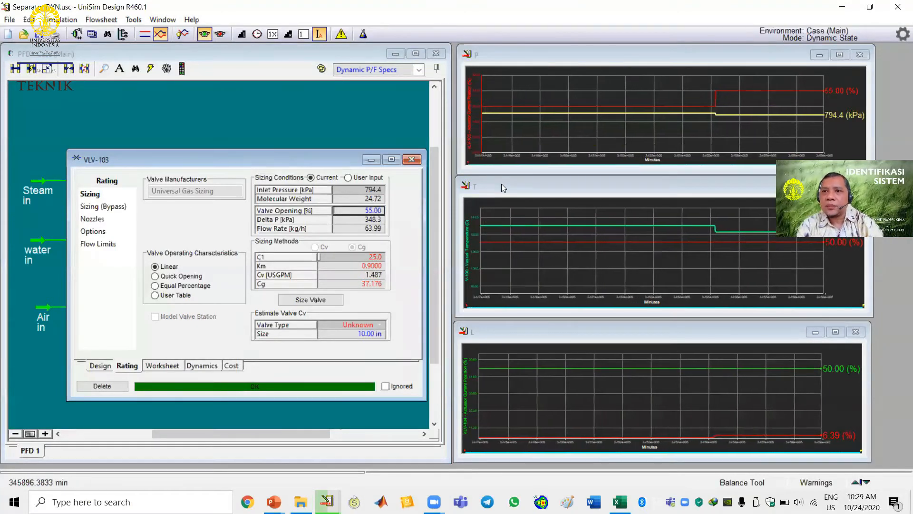
left_click(215, 36)
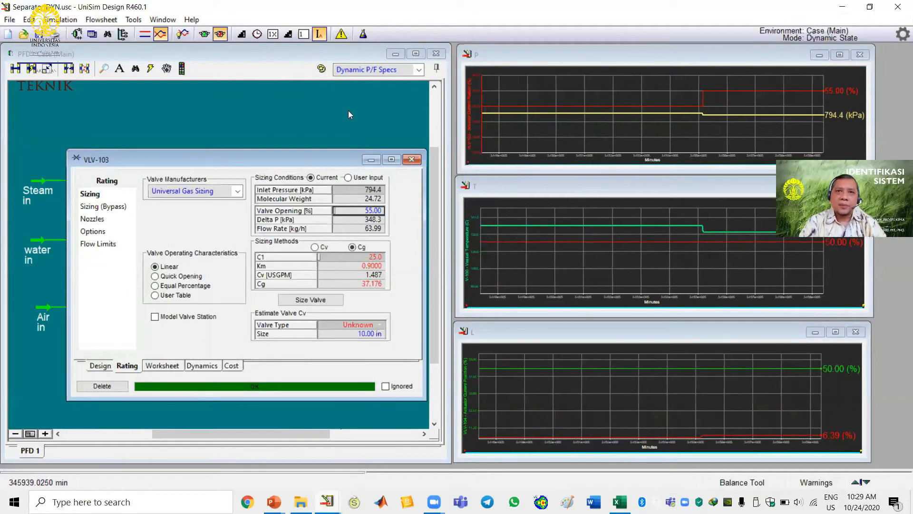
Set the background colour of strip chart P to white
right_click(641, 87)
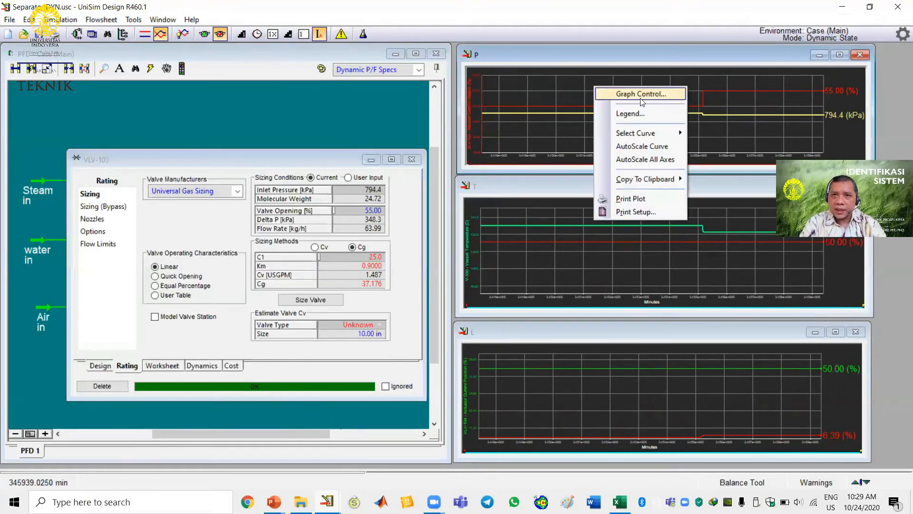
left_click(641, 94)
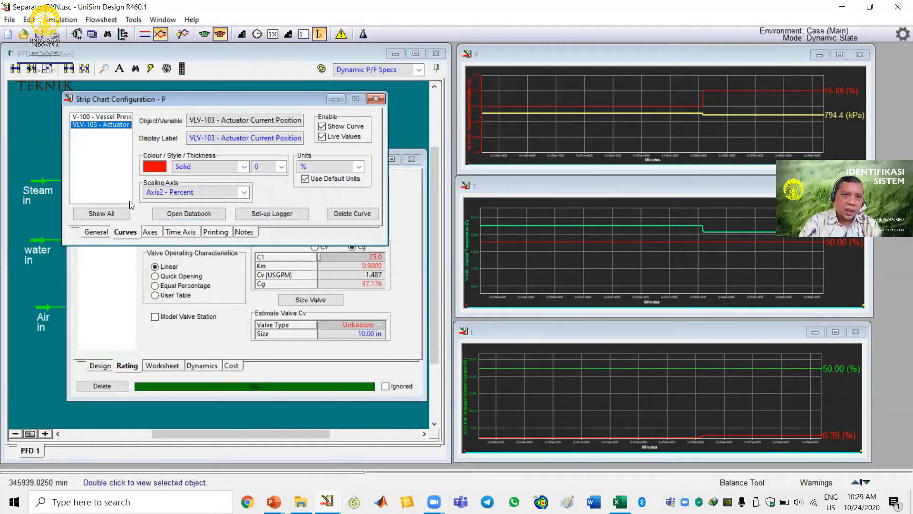
left_click(99, 233)
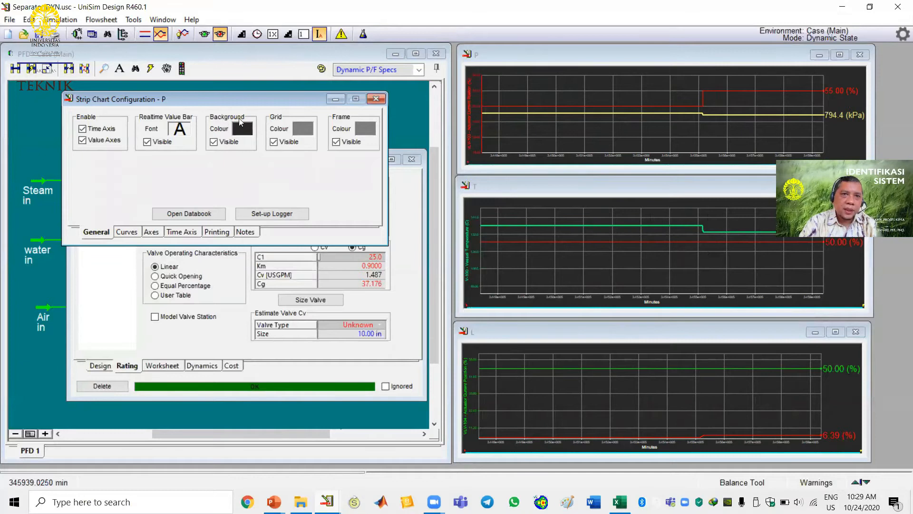
left_click(251, 131)
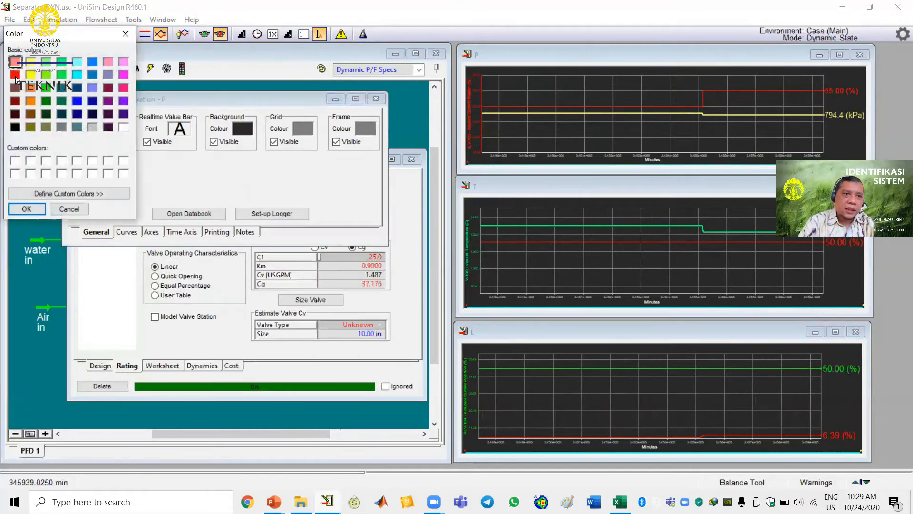
left_click(16, 175)
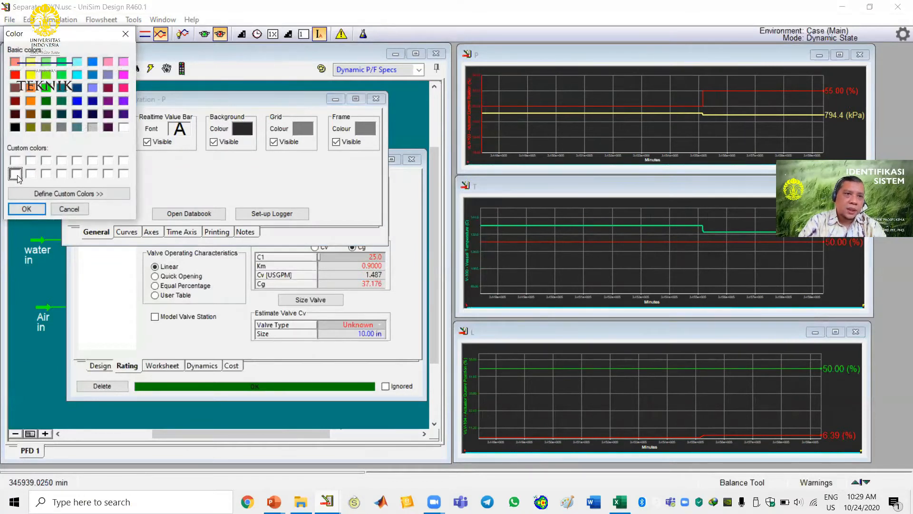
left_click(26, 211)
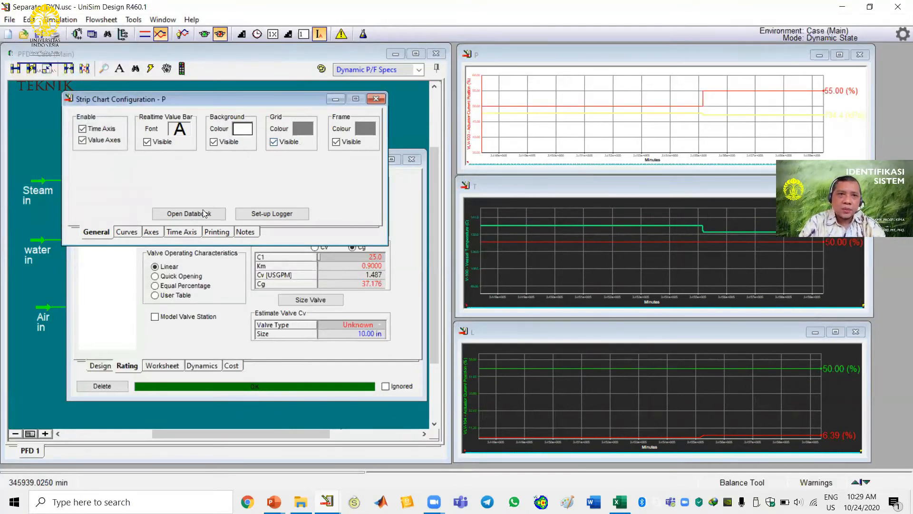
Recolour the V-100 Vessel Pressure curve in strip chart P to blue and close the chart configuration
left_click(126, 232)
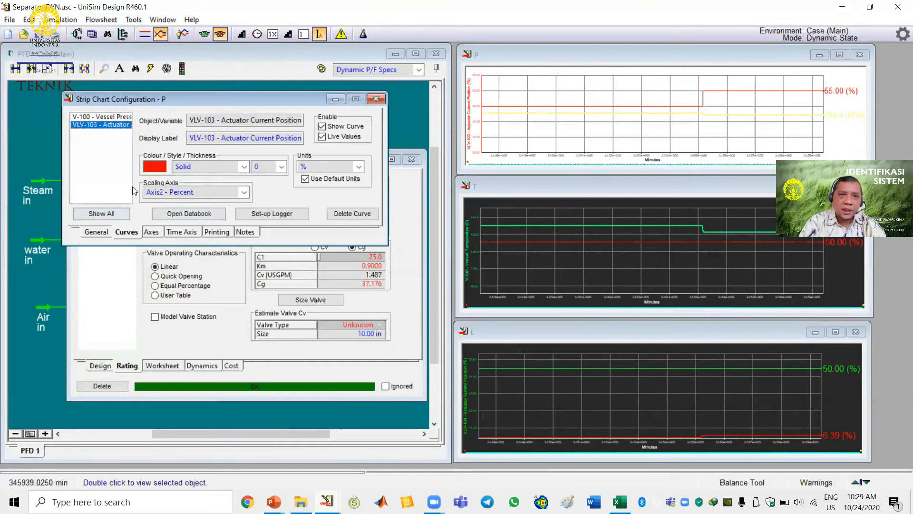
left_click(102, 116)
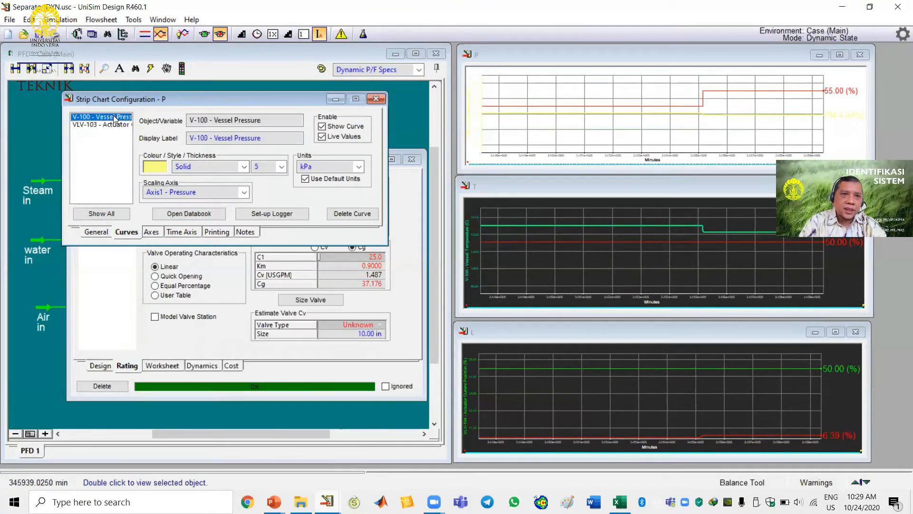
left_click(162, 167)
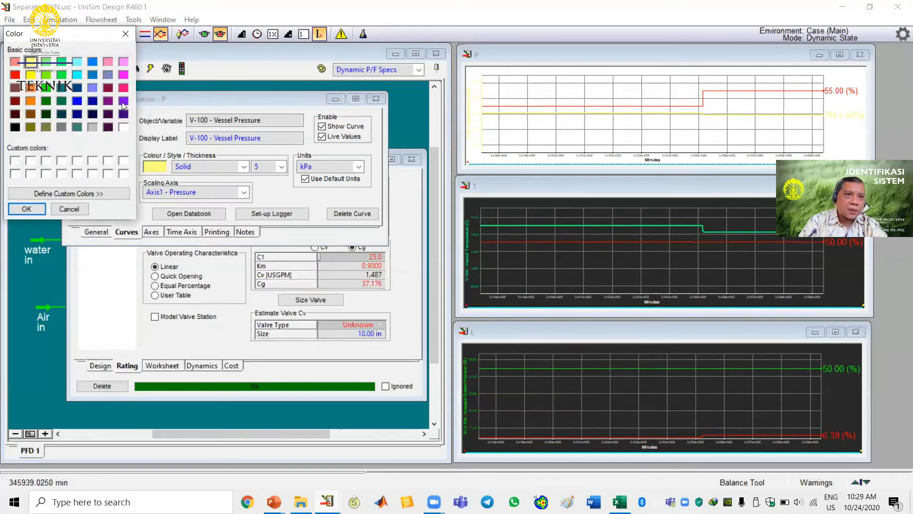
left_click(77, 101)
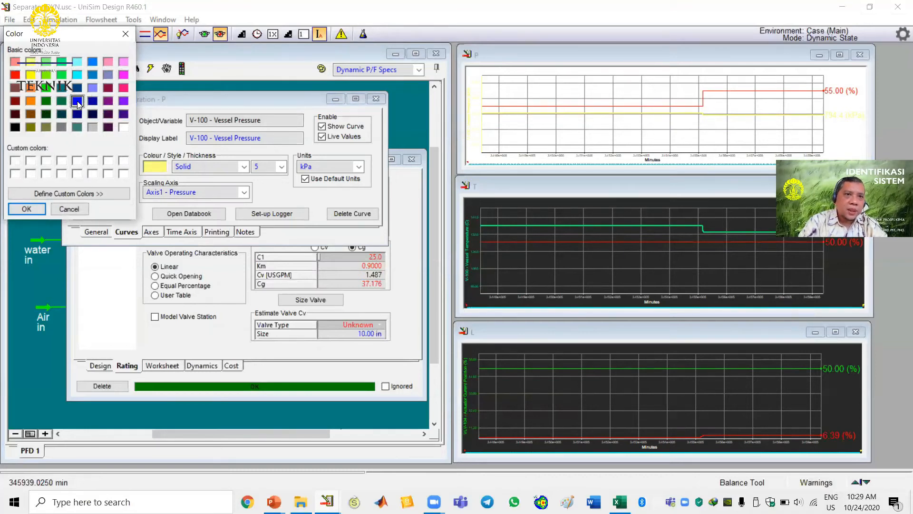
left_click(29, 209)
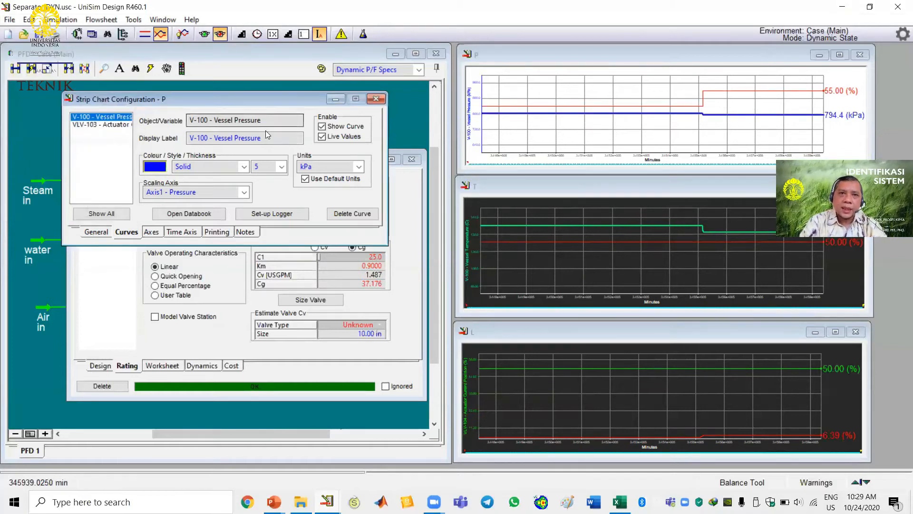
left_click(375, 98)
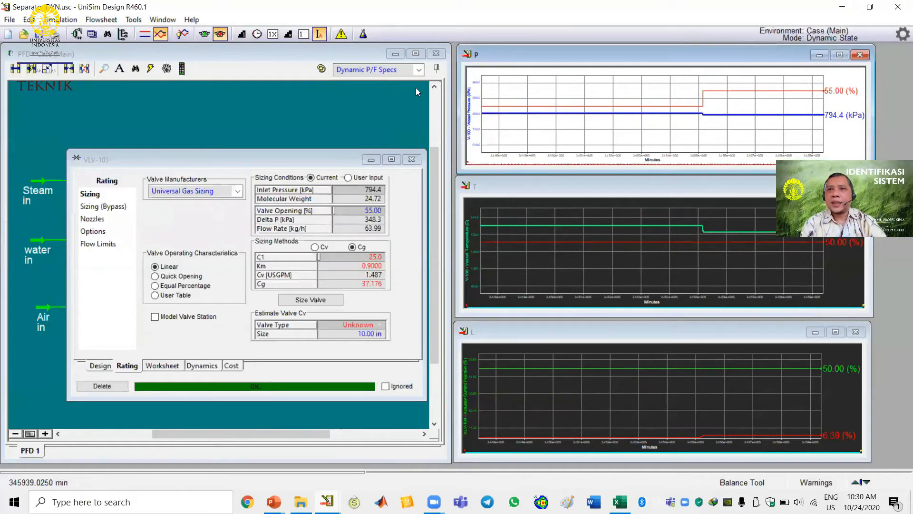
Return the VLV-103 valve opening to 50% and restart the integrator
left_click(374, 212)
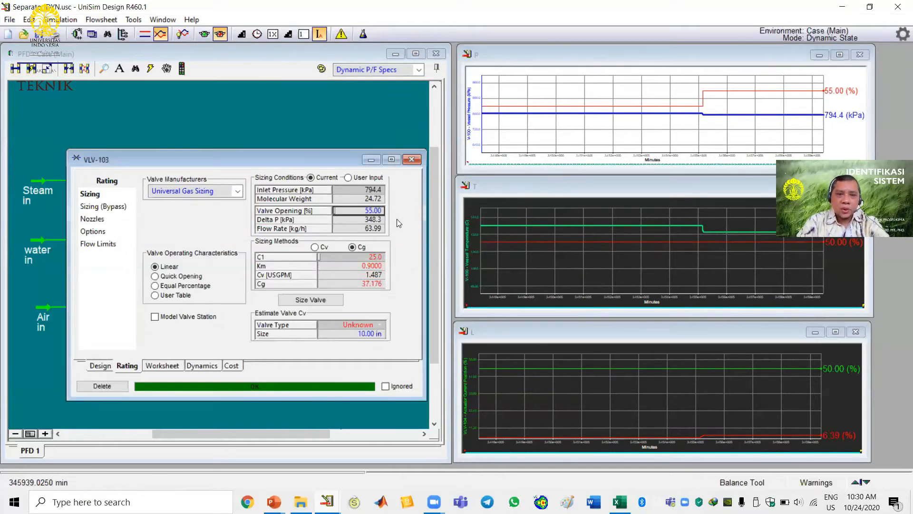
type("50")
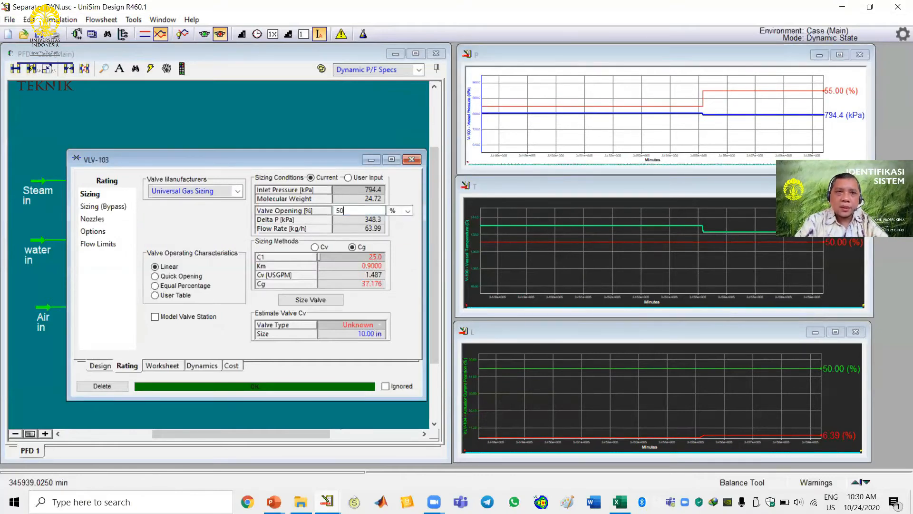
key("Return")
left_click(204, 34)
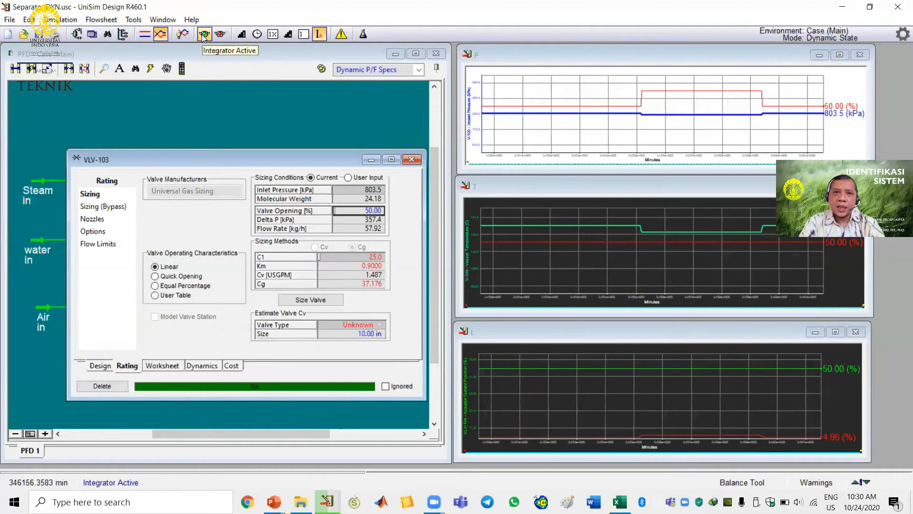
Lower the VLV-103 valve opening to 45% while the integrator is running
type("45")
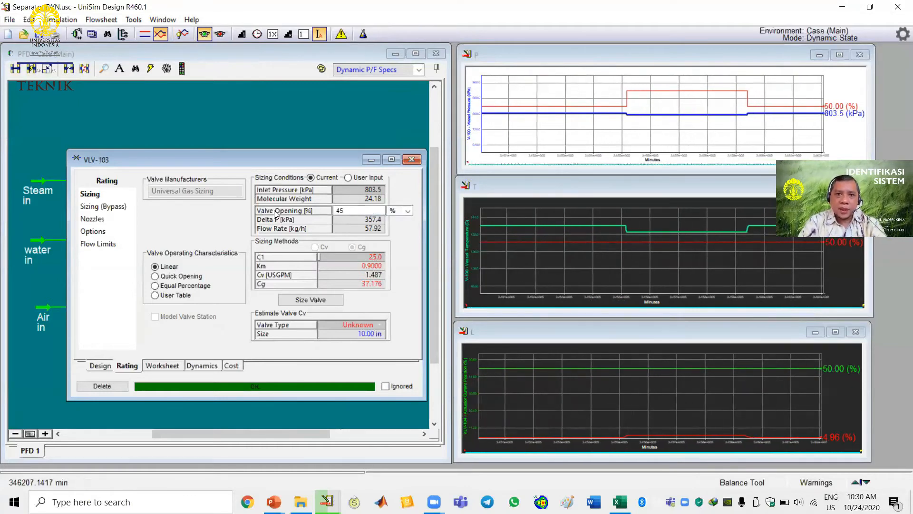
key("Return")
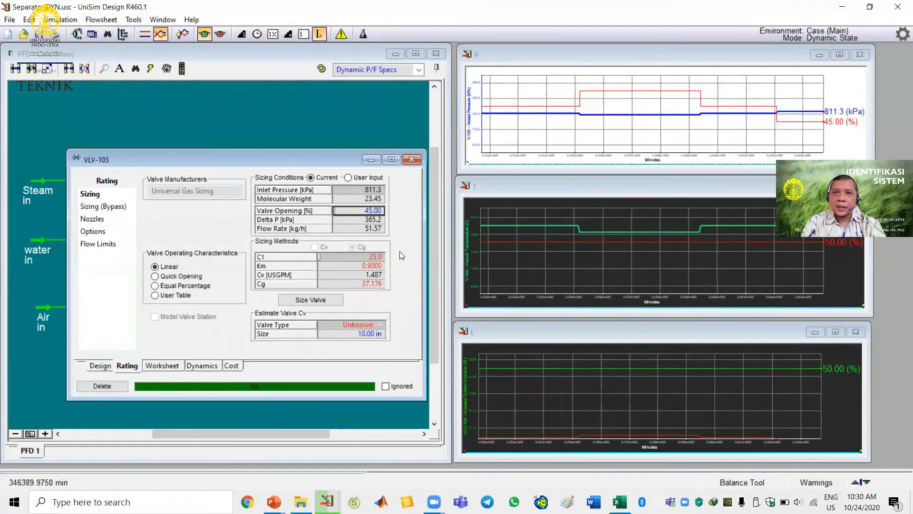
Stop the integrator and read the V-100 Vessel Pressure along its curve in strip chart P
left_click(220, 34)
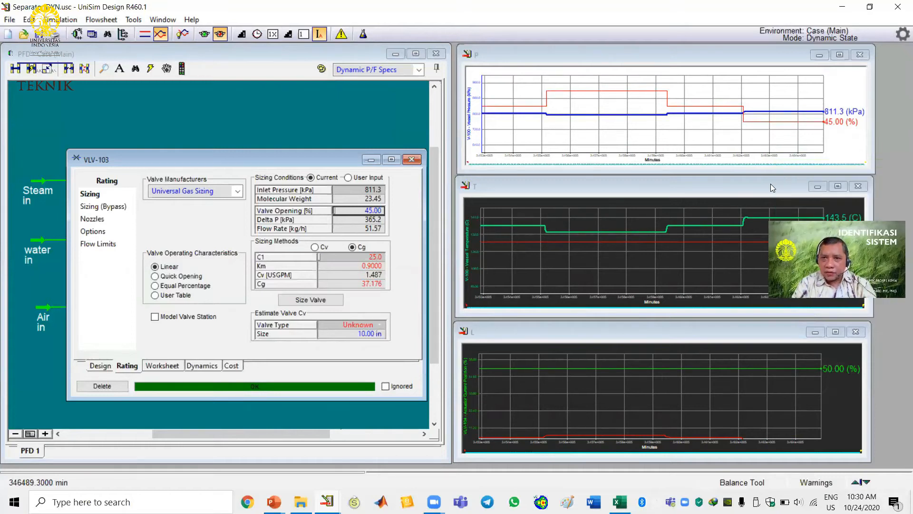
mouse_move(744, 112)
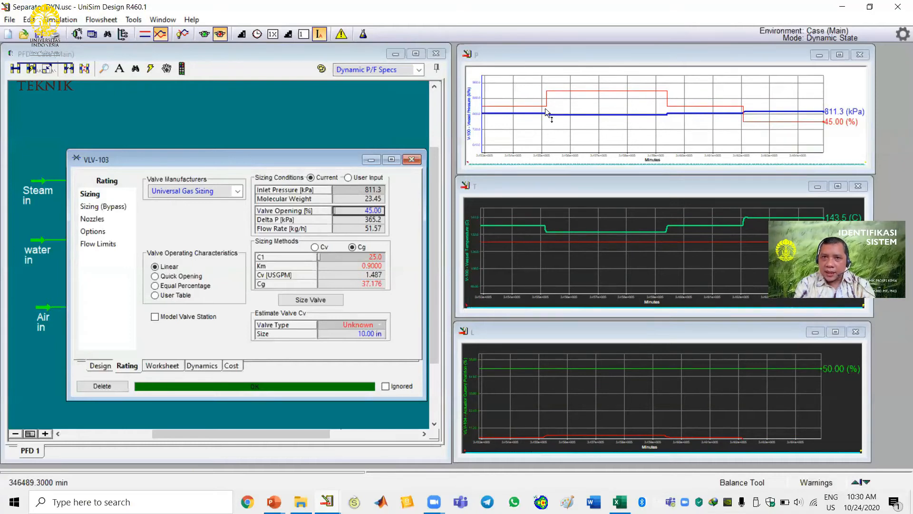
mouse_move(650, 113)
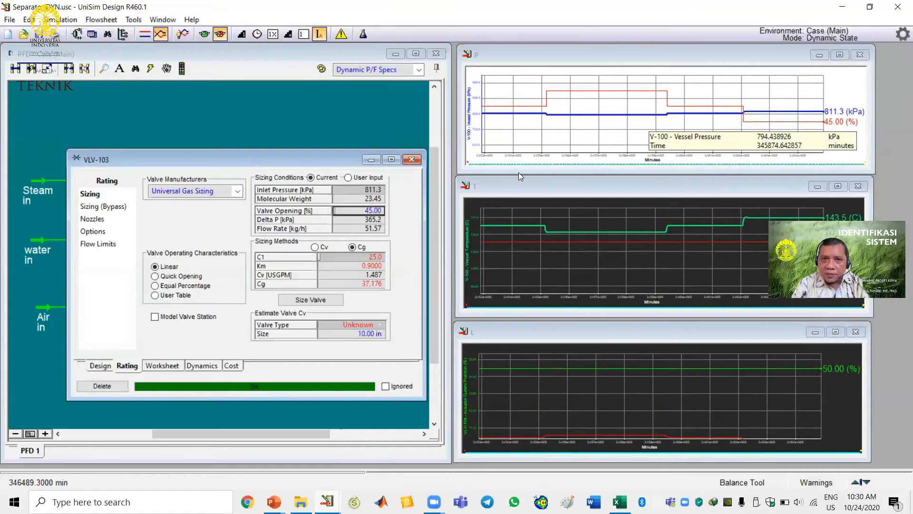
Set the pressure axis of strip chart P to a current range of 794 to 811.5 kPa
right_click(621, 97)
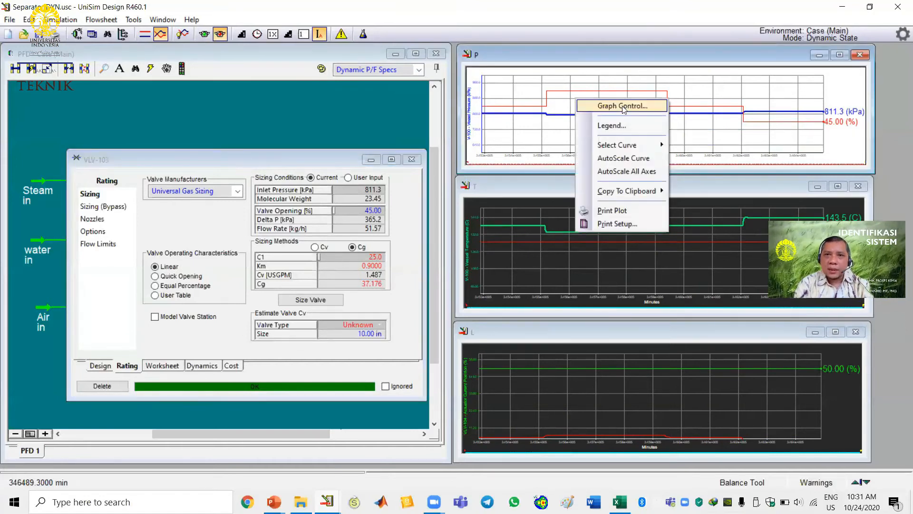
left_click(622, 106)
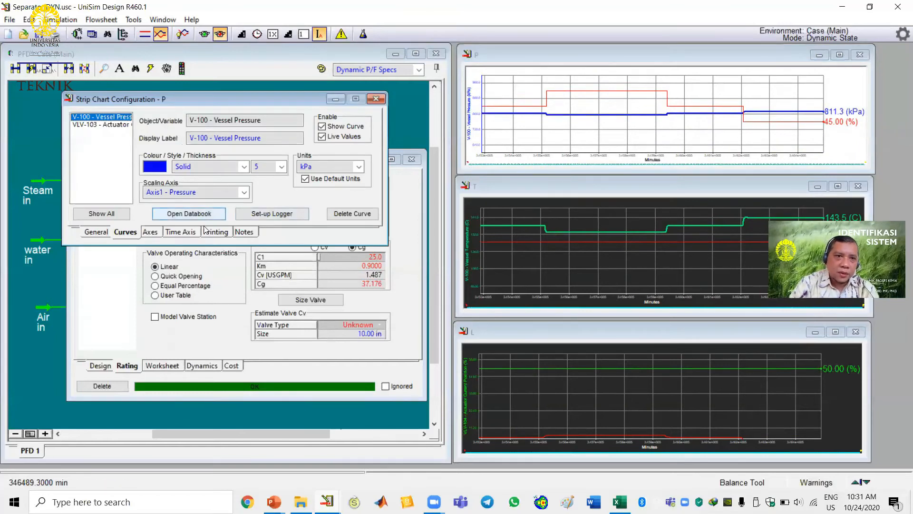
left_click(151, 233)
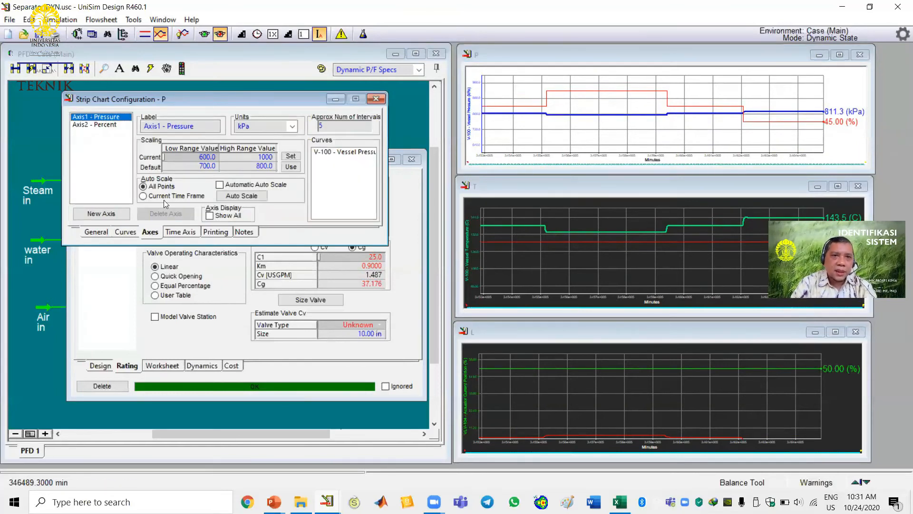
left_click(200, 158)
mouse_move(584, 117)
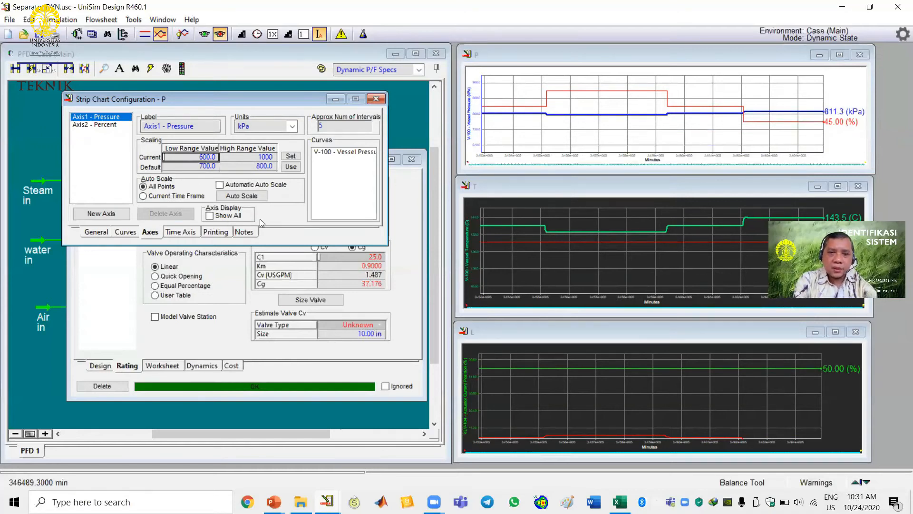
type("794")
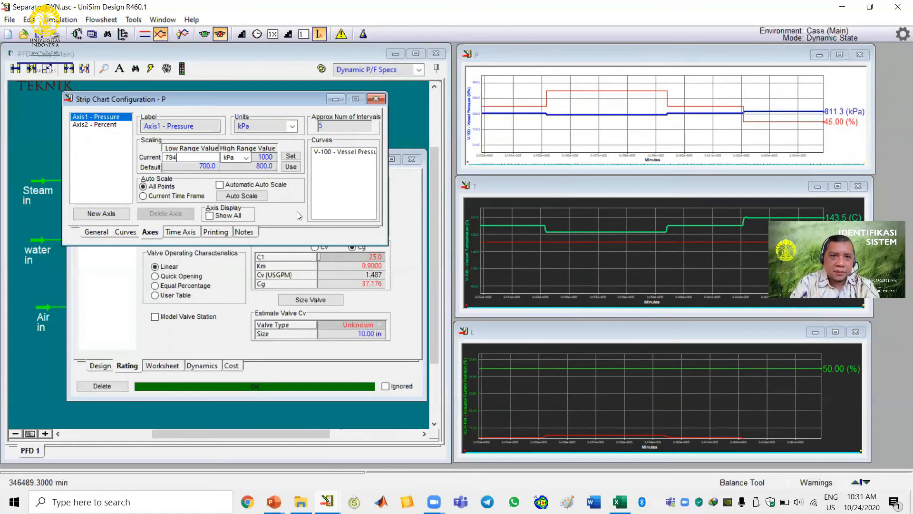
key("Return")
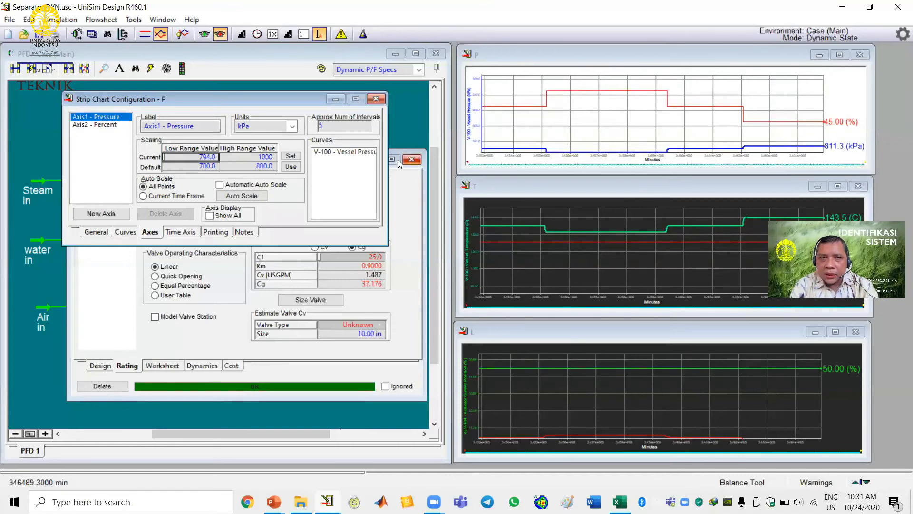
left_click(244, 156)
type("81")
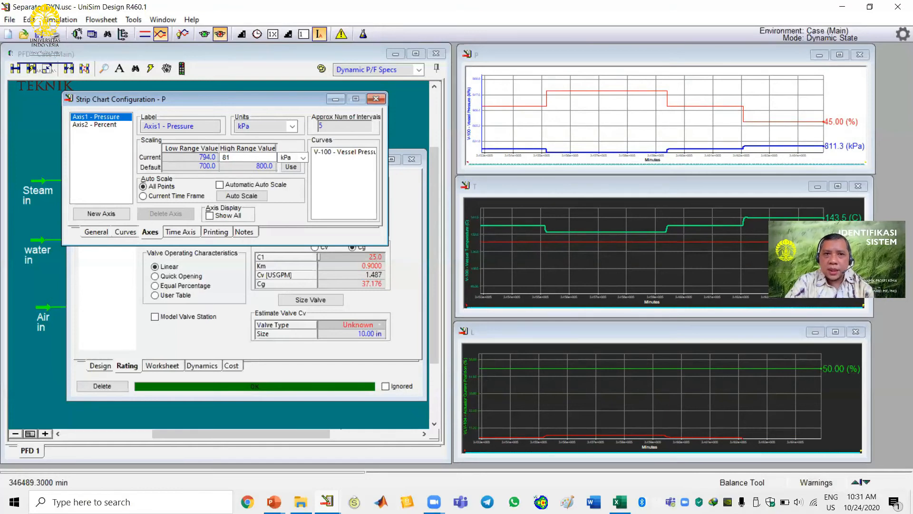
type("1.5")
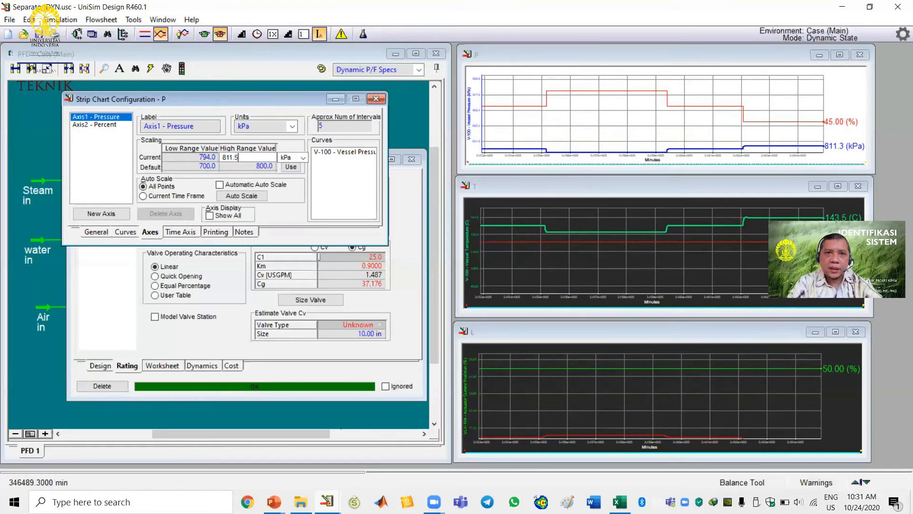
key("Return")
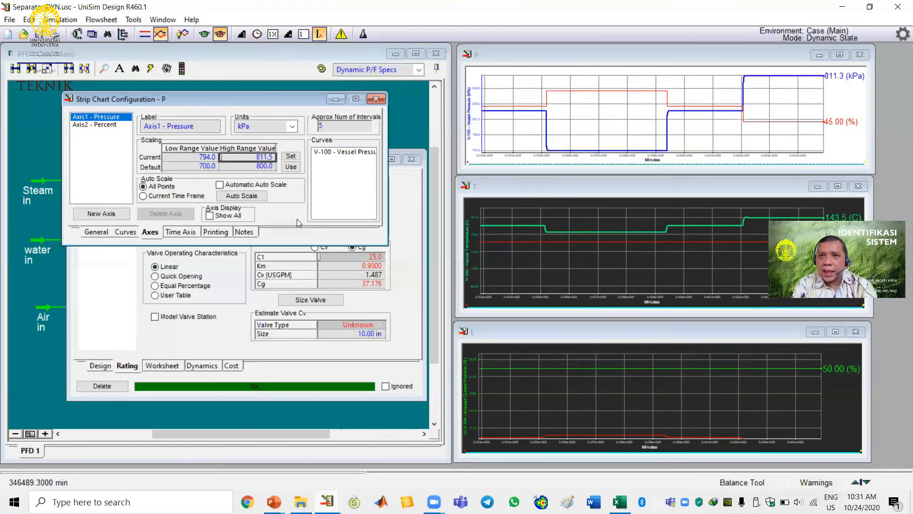
Maximize strip chart P and narrow its displayed time range to the last valve step change, from 50% to 45%
left_click(836, 56)
left_click(838, 55)
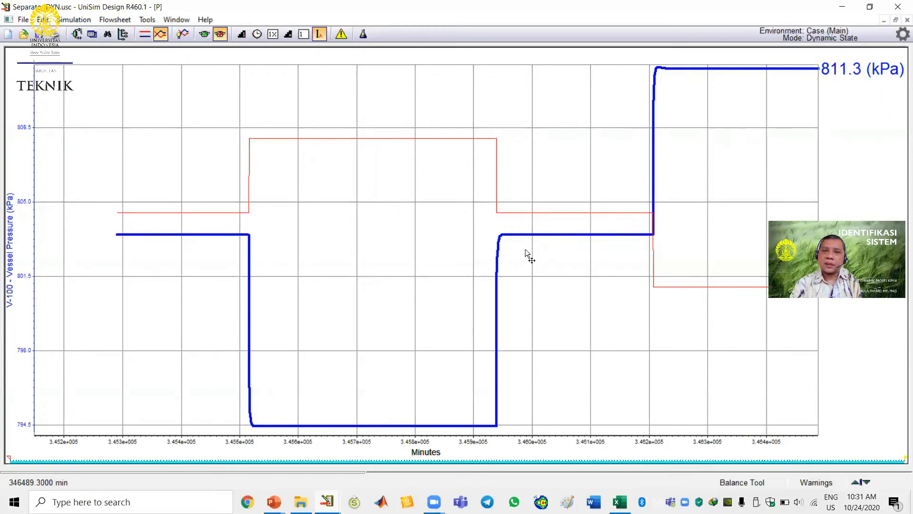
left_click(9, 458)
left_click_drag(8, 458, 444, 396)
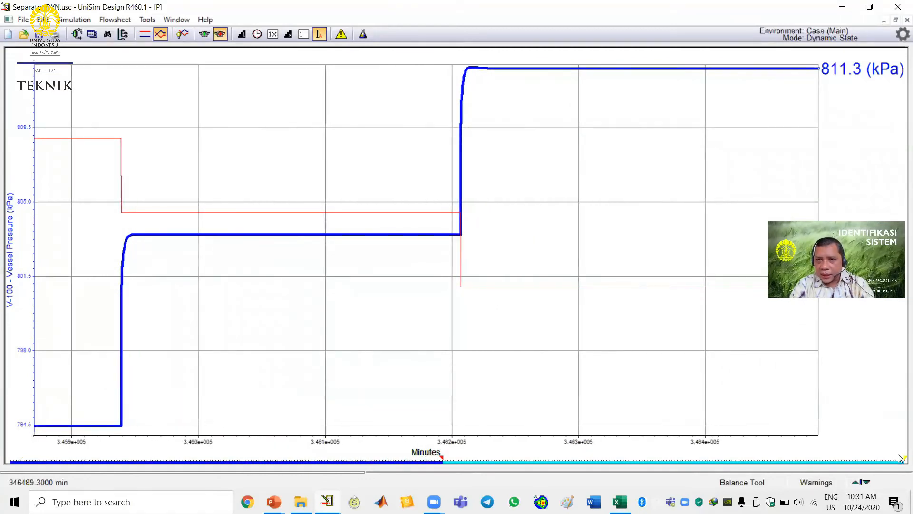
left_click_drag(900, 458, 736, 421)
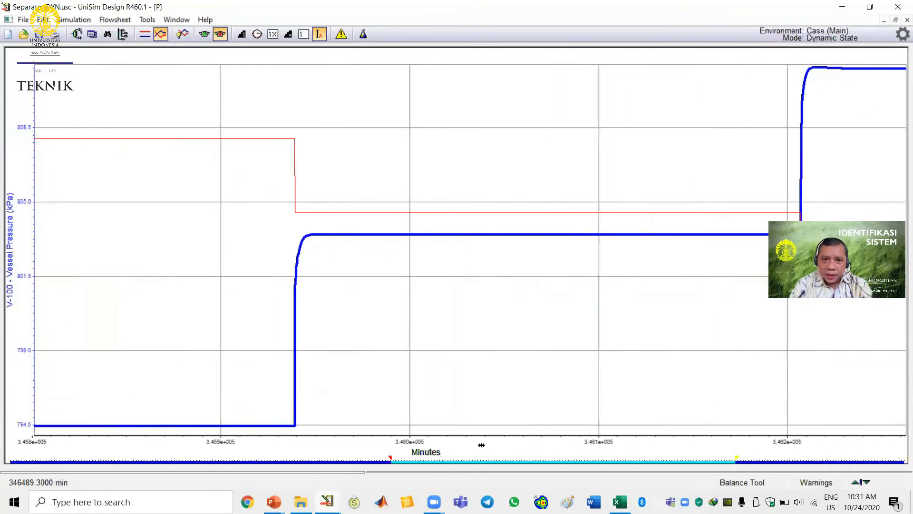
left_click_drag(390, 459, 705, 439)
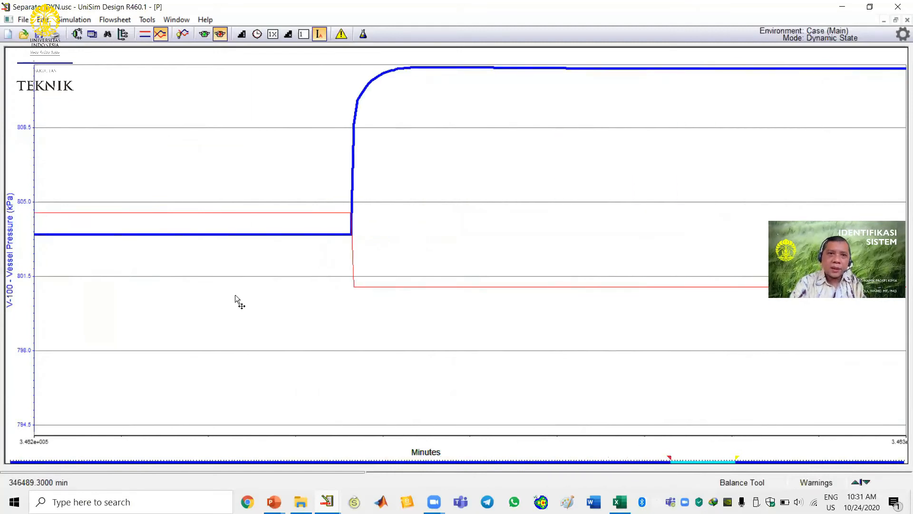
Set the pressure axis's current low range value to 803 kPa and maximize strip chart P again
mouse_move(226, 237)
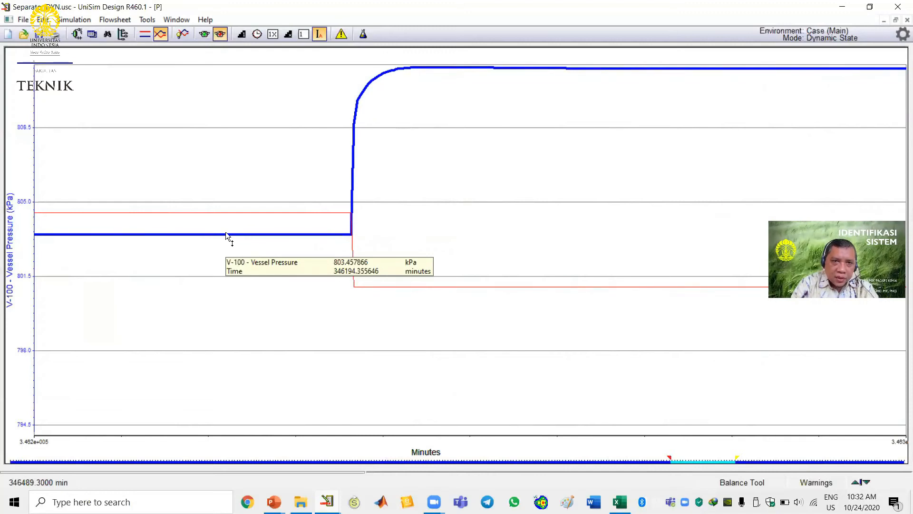
right_click(226, 235)
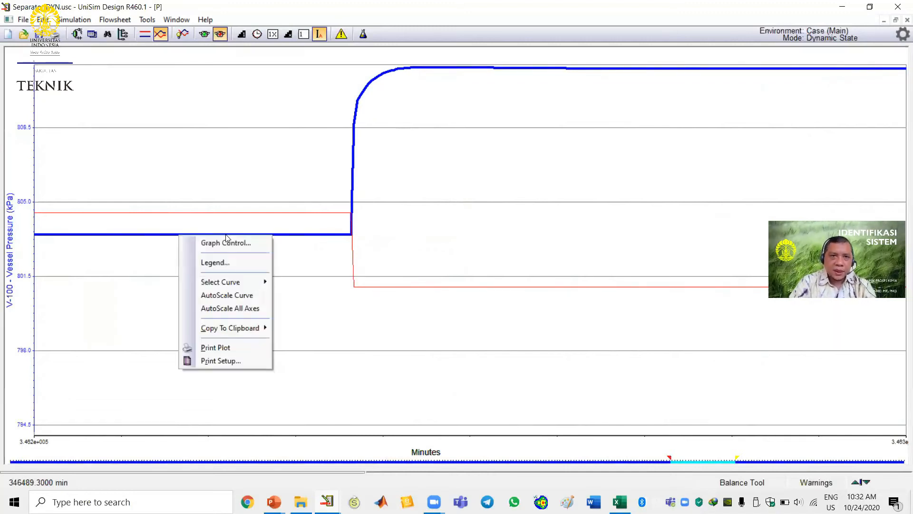
left_click(226, 244)
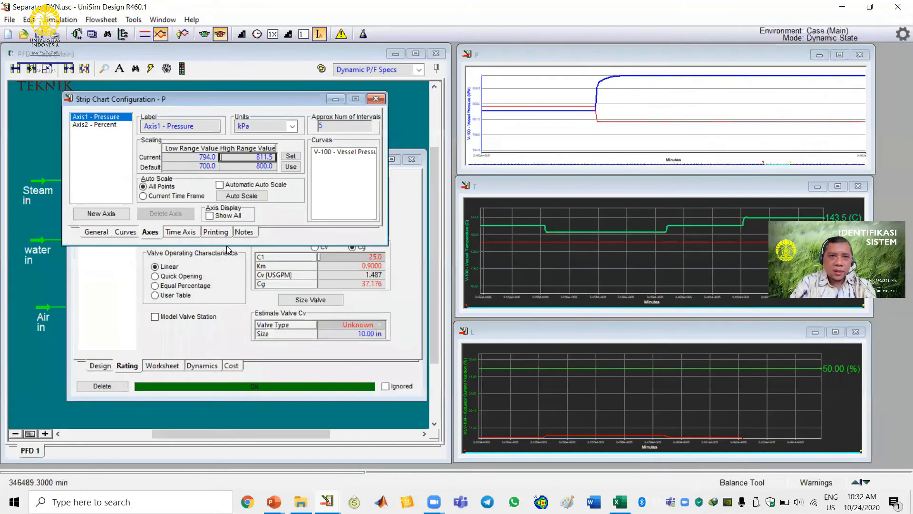
left_click(210, 159)
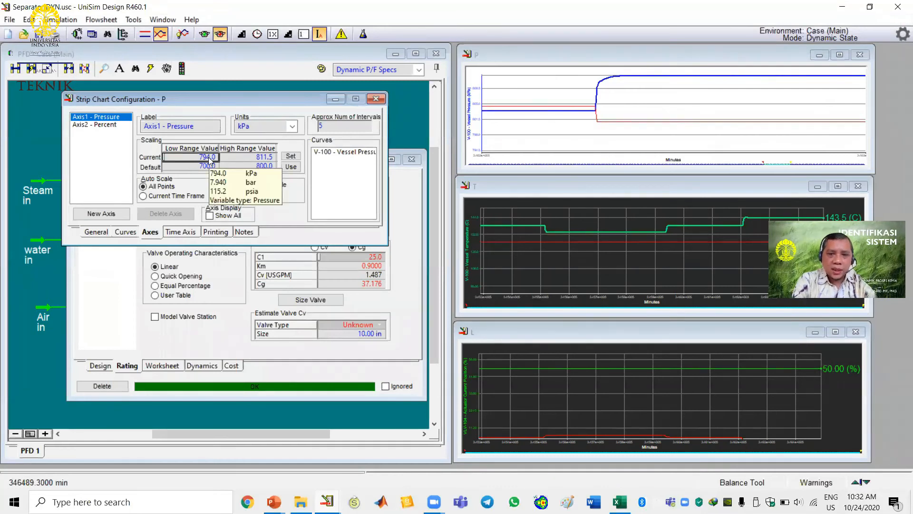
type("803")
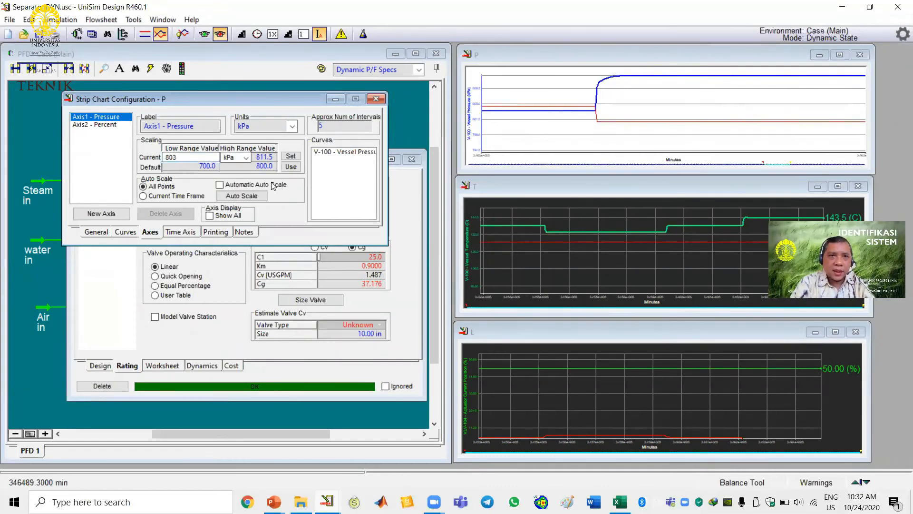
key("Return")
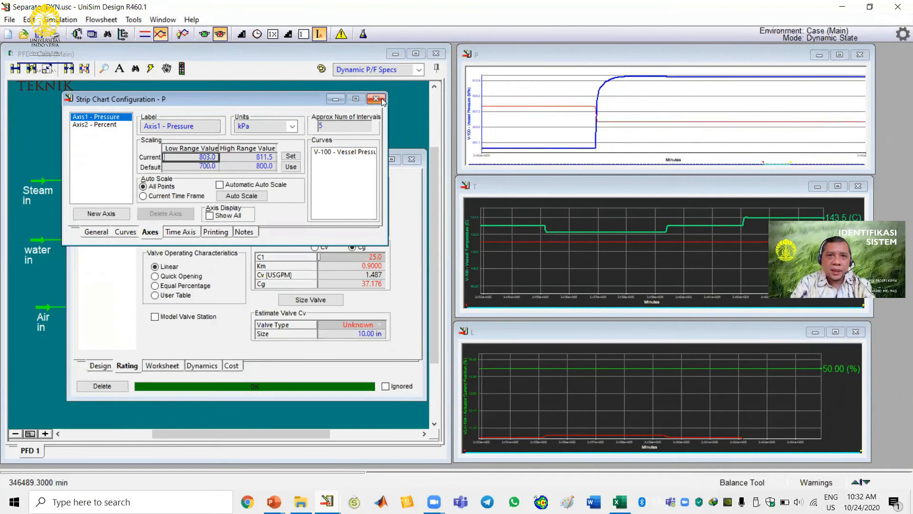
left_click(841, 54)
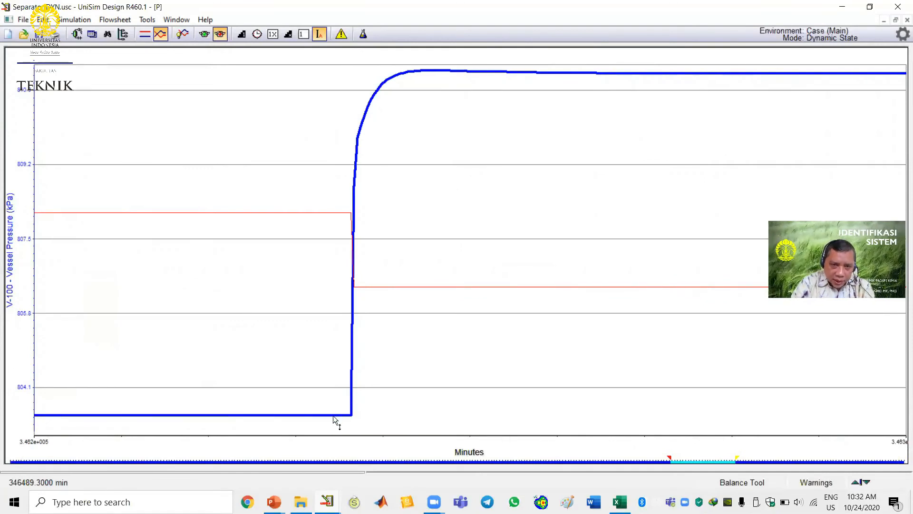
Read the vessel pressure and valve opening on the curves before and after the step change
mouse_move(338, 415)
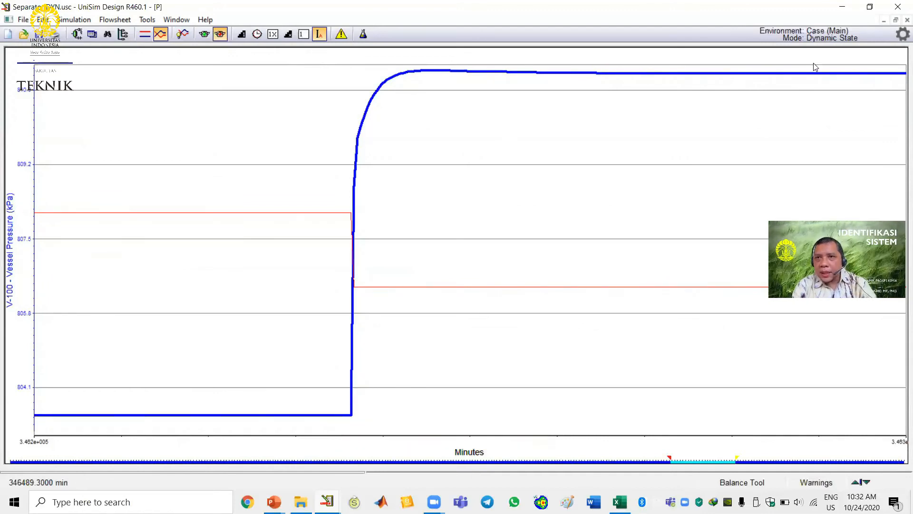
mouse_move(815, 73)
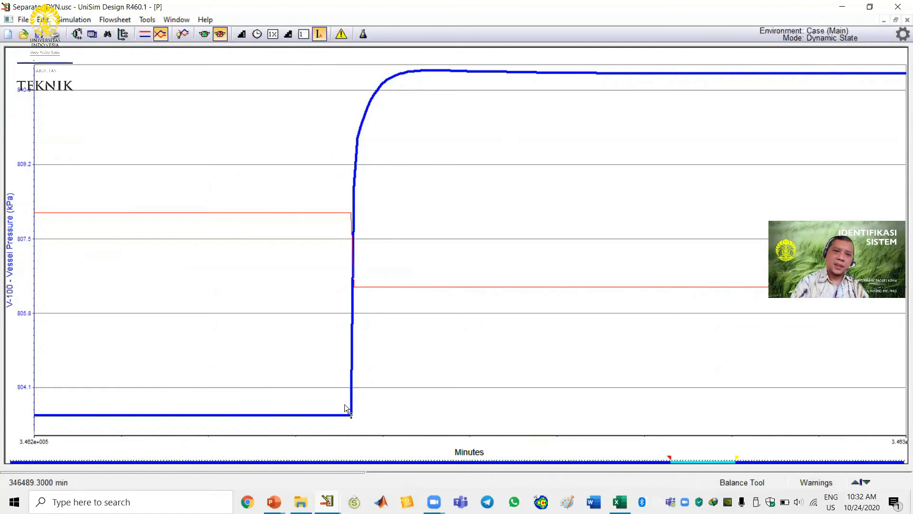
mouse_move(300, 213)
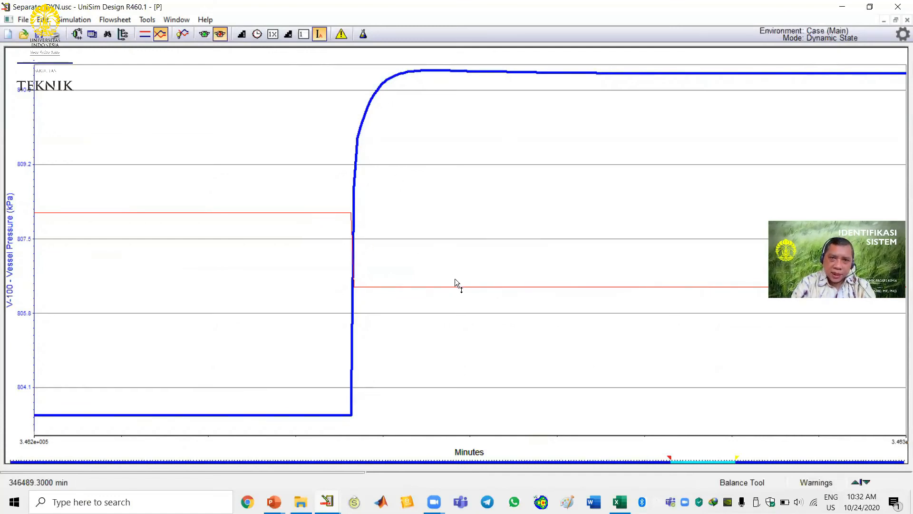
mouse_move(457, 285)
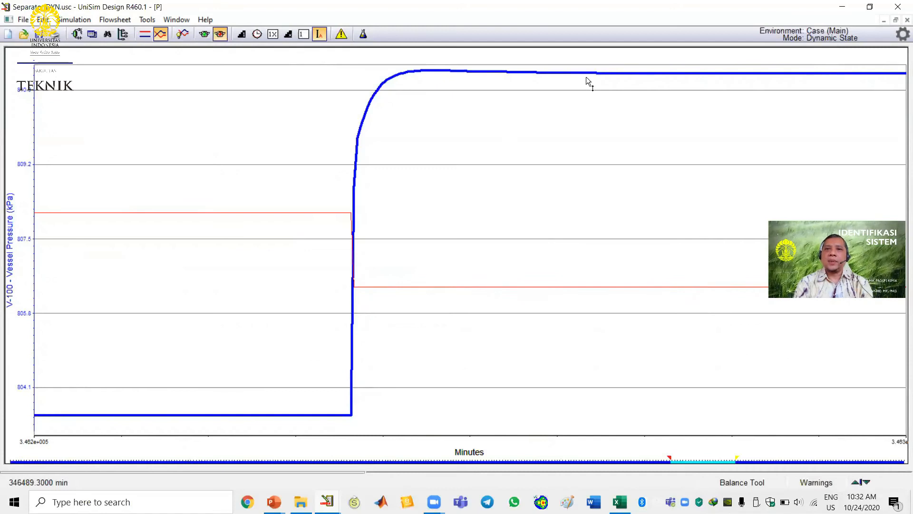
mouse_move(632, 72)
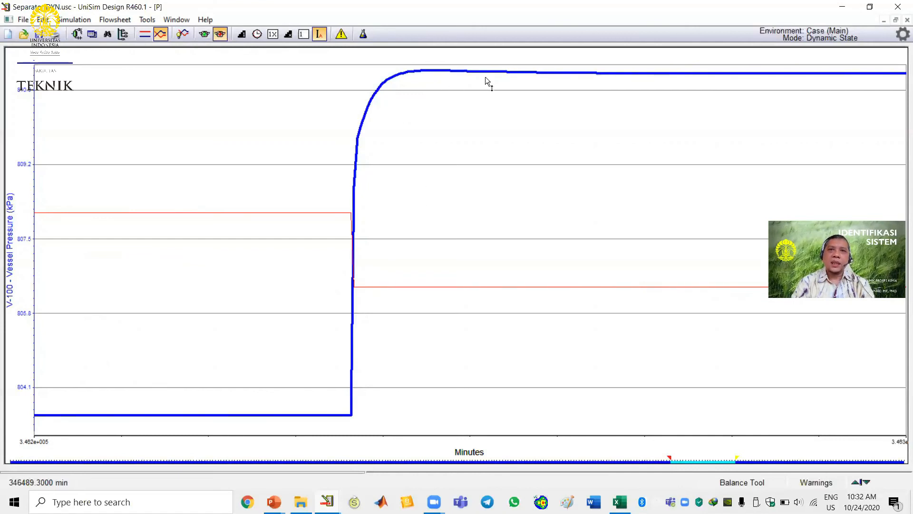
mouse_move(663, 71)
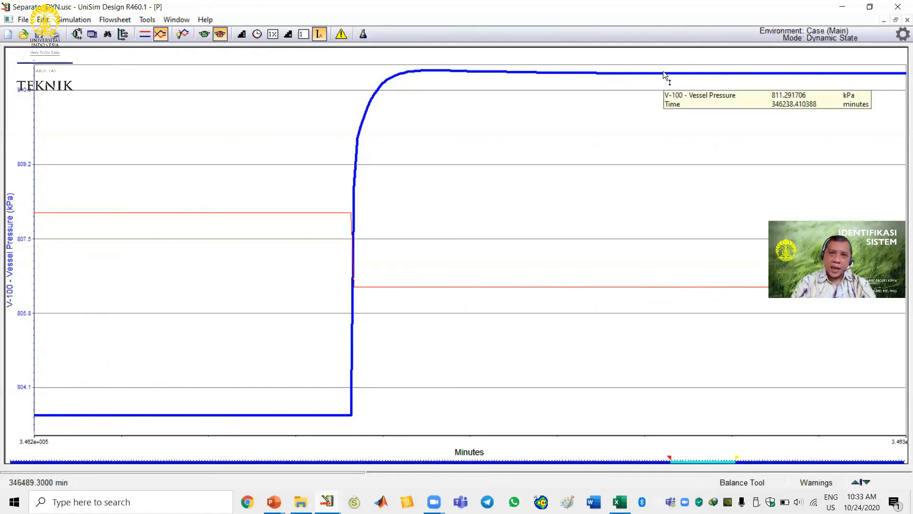